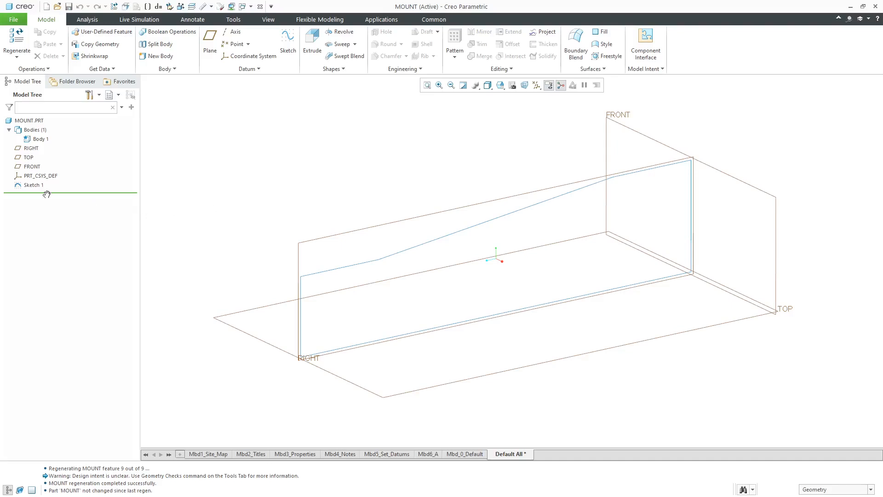
- Extrude Sketch 1 as a solid, symmetric about the sketch plane, with a depth of 12
{"action": "left_click", "coordinate": [35, 186]}
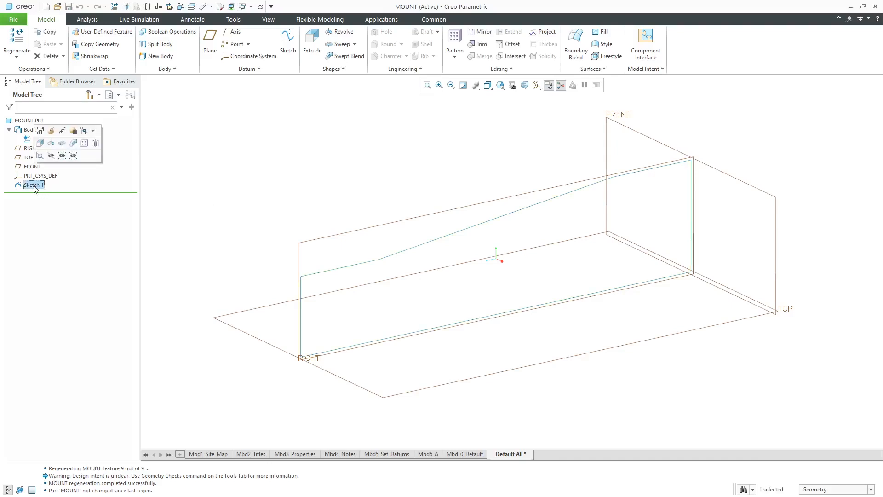
{"action": "left_click", "coordinate": [40, 143]}
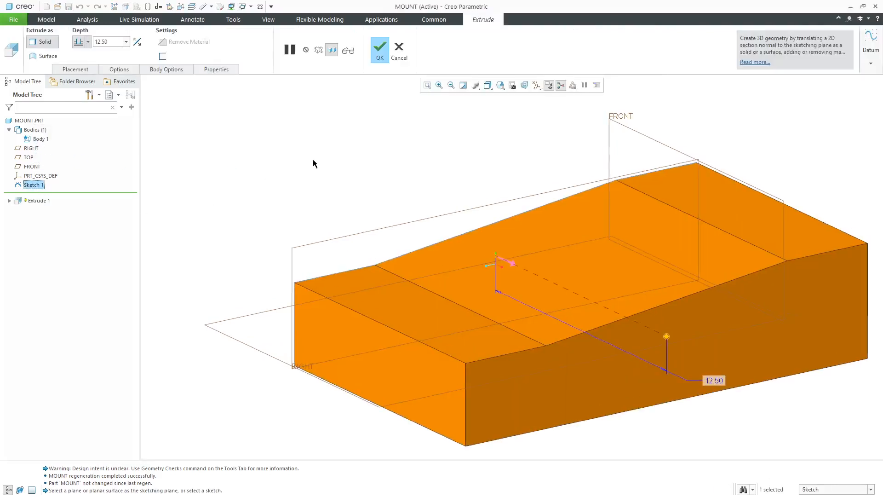
{"action": "right_click", "coordinate": [666, 336]}
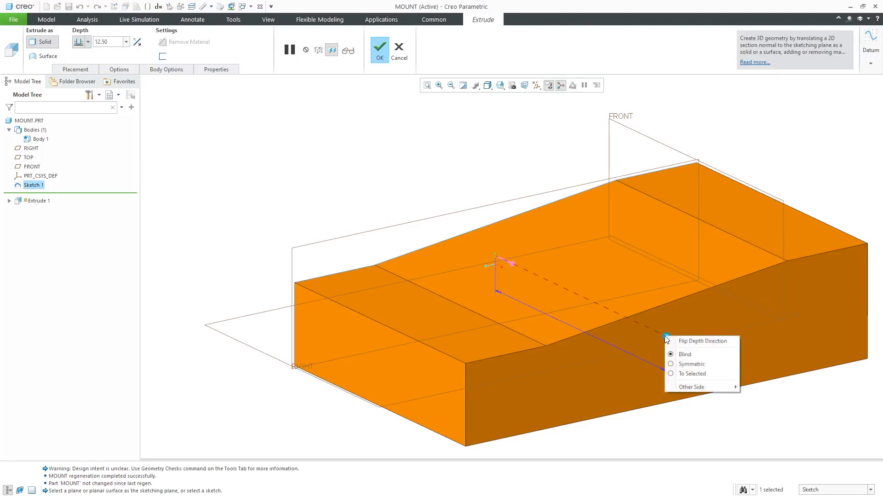
{"action": "left_click", "coordinate": [692, 364]}
{"action": "double_click", "coordinate": [633, 342]}
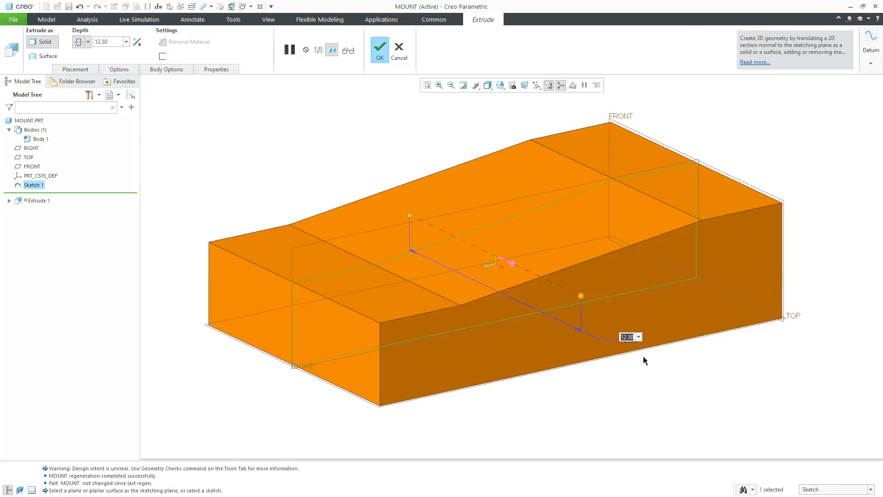
{"action": "type", "text": "12"}
{"action": "key", "text": "Return"}
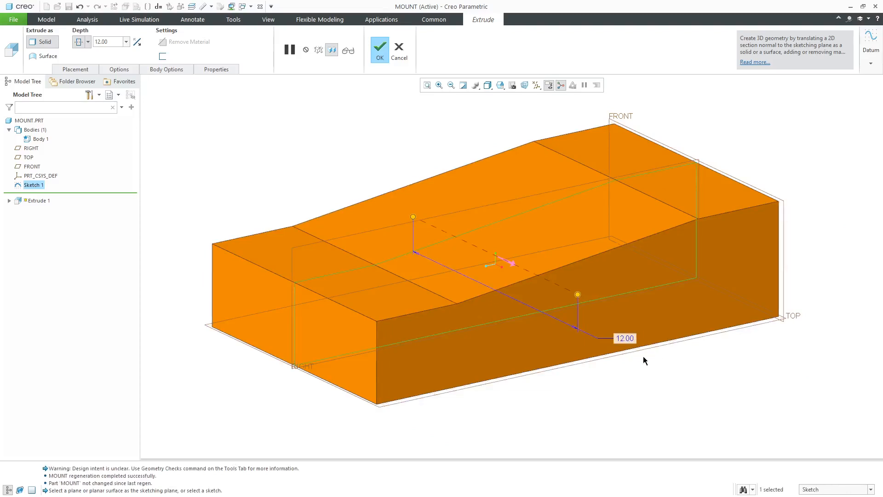
{"action": "left_click", "coordinate": [380, 49]}
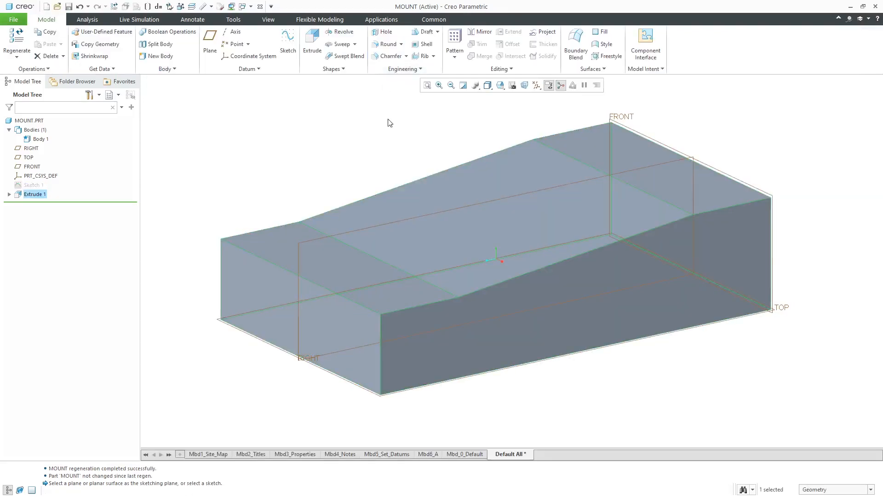
{"action": "left_click", "coordinate": [349, 131]}
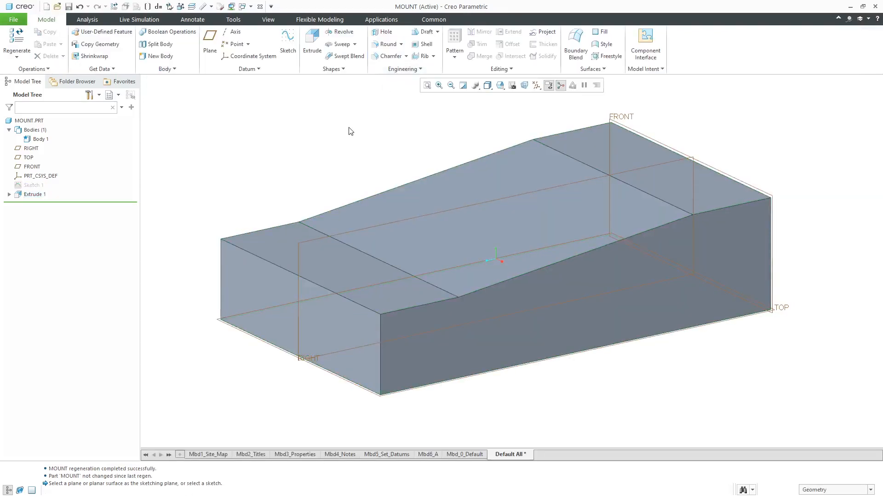
- Round the edges across the block's width at both ends and the slope breaks with a 0.50 radius
{"action": "left_click", "coordinate": [260, 259]}
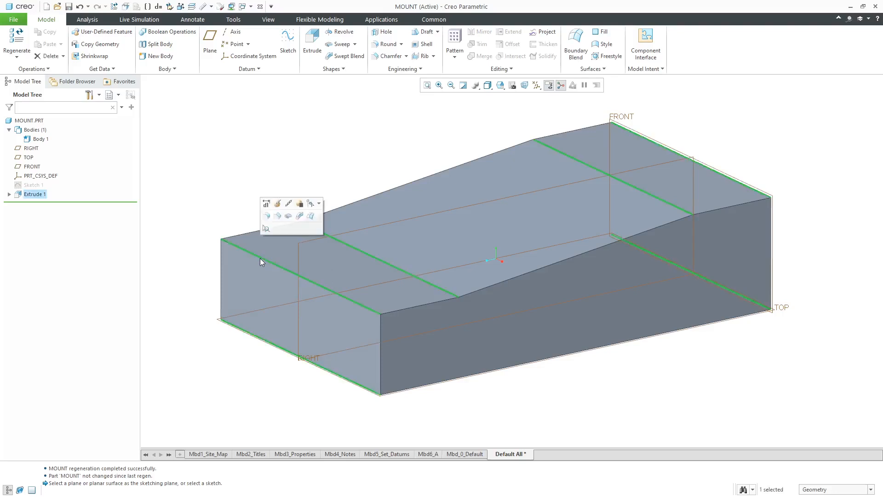
{"action": "left_click", "coordinate": [268, 218]}
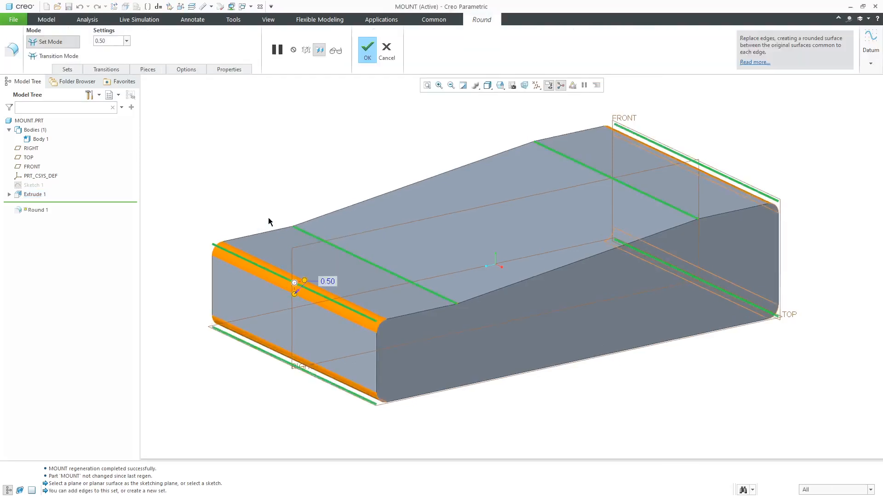
{"action": "left_click", "coordinate": [364, 51]}
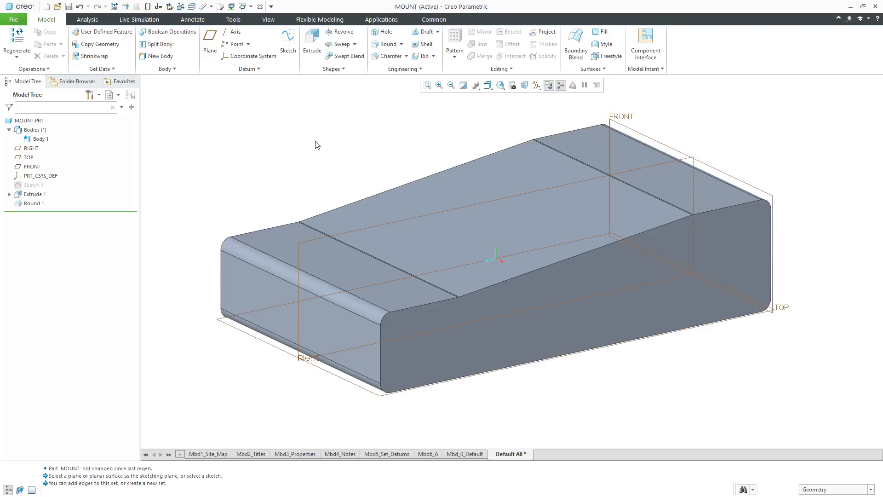
- Switch to the AUTOPILOT part to examine its overall shape, and return to the MOUNT part
{"action": "left_click", "coordinate": [251, 7]}
{"action": "left_click", "coordinate": [268, 18]}
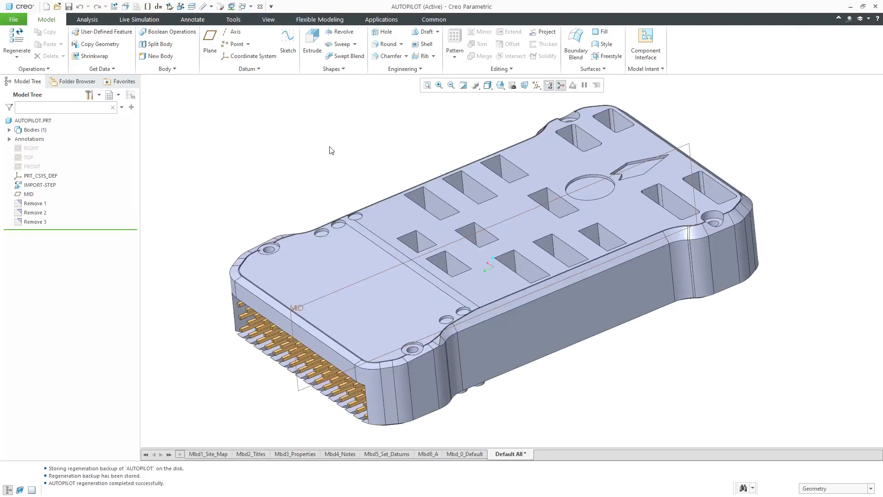
{"action": "scroll", "coordinate": [332, 151], "scroll_direction": "up", "scroll_amount": 2}
{"action": "scroll", "coordinate": [588, 375], "scroll_direction": "up", "scroll_amount": 3}
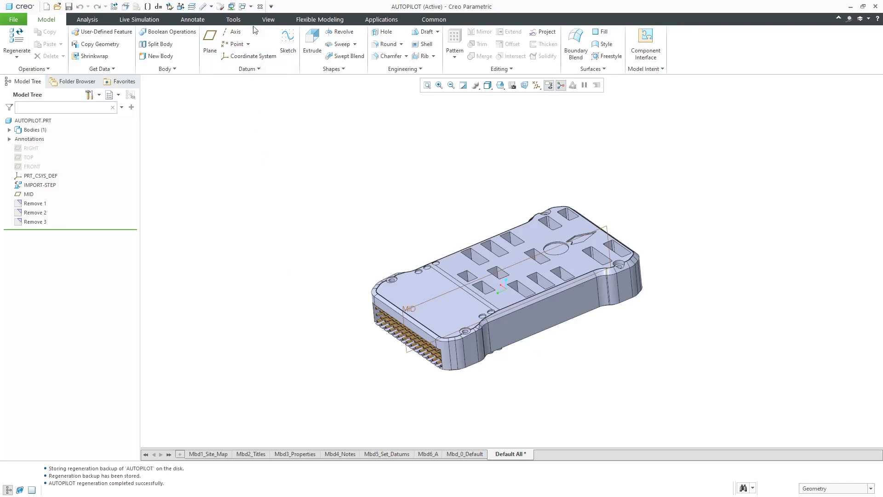
{"action": "left_click", "coordinate": [251, 7]}
{"action": "left_click", "coordinate": [270, 27]}
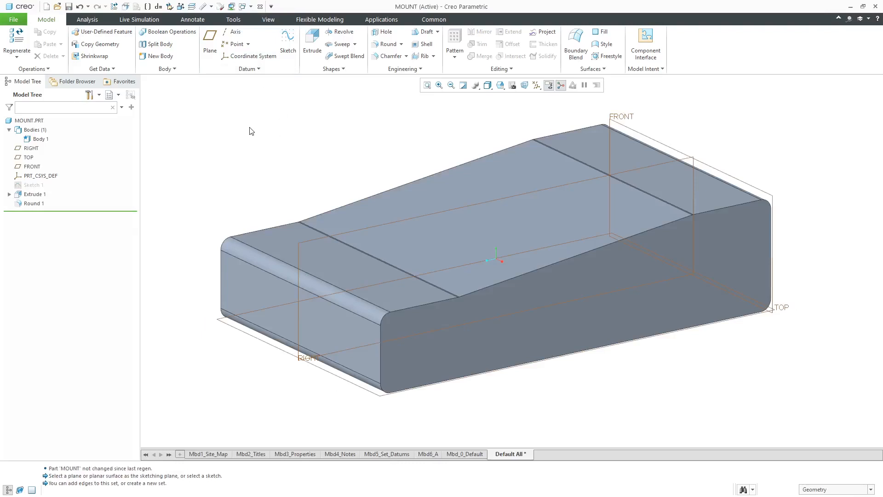
- Start a Merge/Inheritance feature with AUTOPILOT.PRT from the session as source and preview its placement on the mount
{"action": "left_click", "coordinate": [113, 68]}
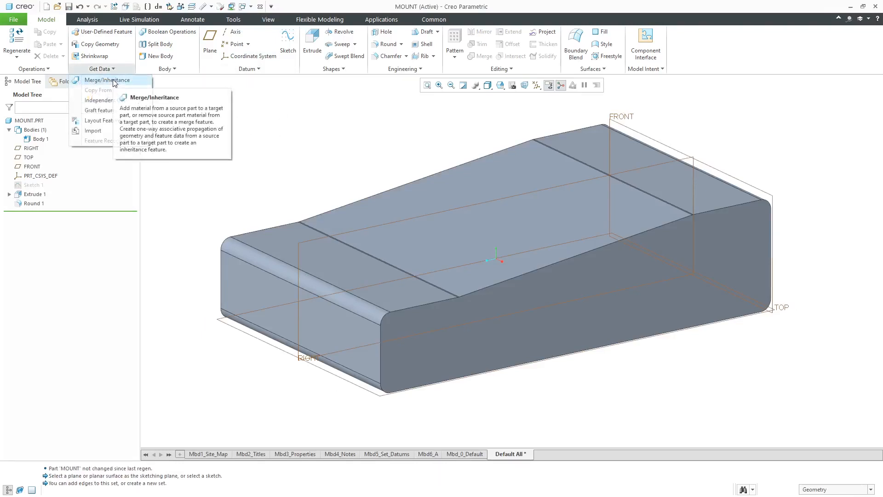
{"action": "left_click", "coordinate": [113, 81]}
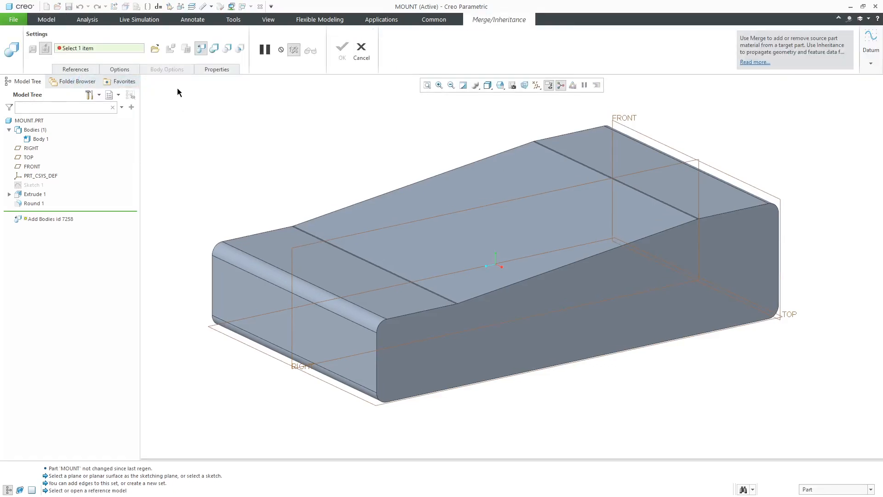
{"action": "left_click", "coordinate": [156, 49]}
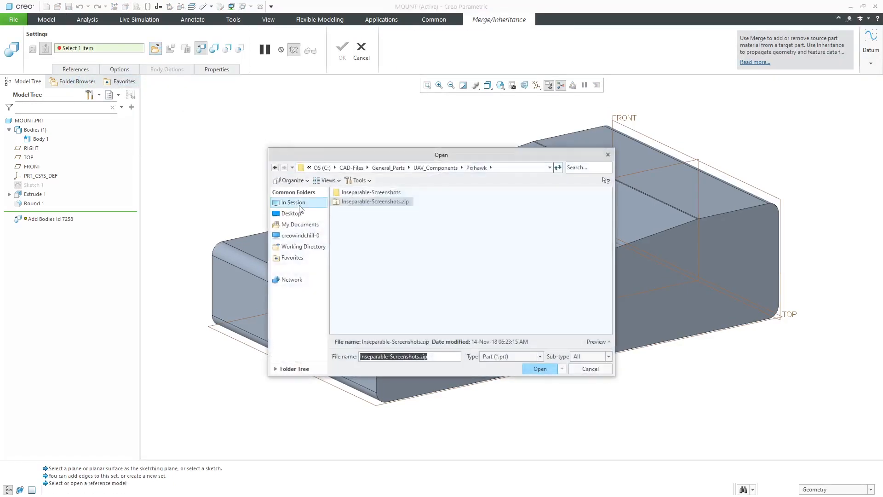
{"action": "double_click", "coordinate": [358, 192]}
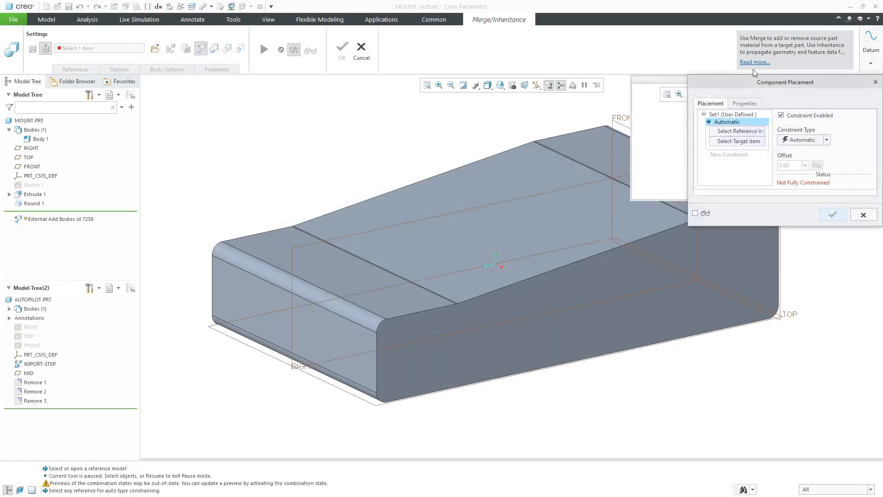
{"action": "left_click_drag", "start_coordinate": [762, 81], "coordinate": [739, 229]}
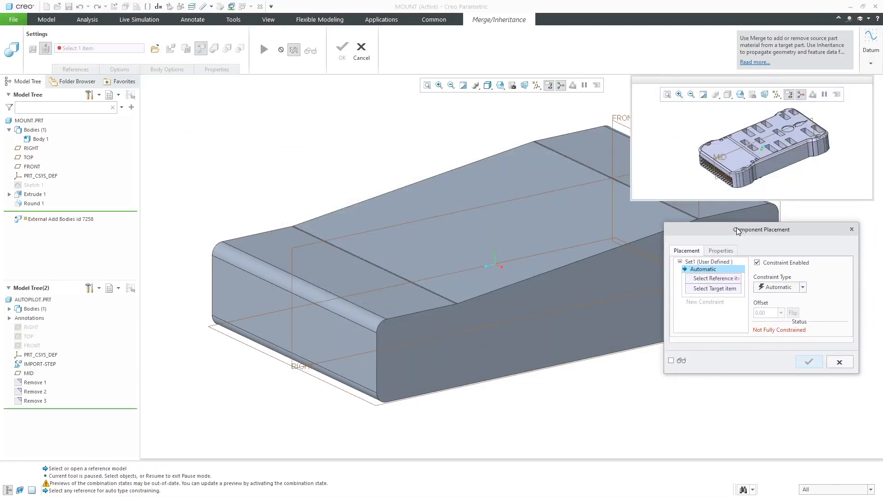
{"action": "left_click", "coordinate": [671, 362]}
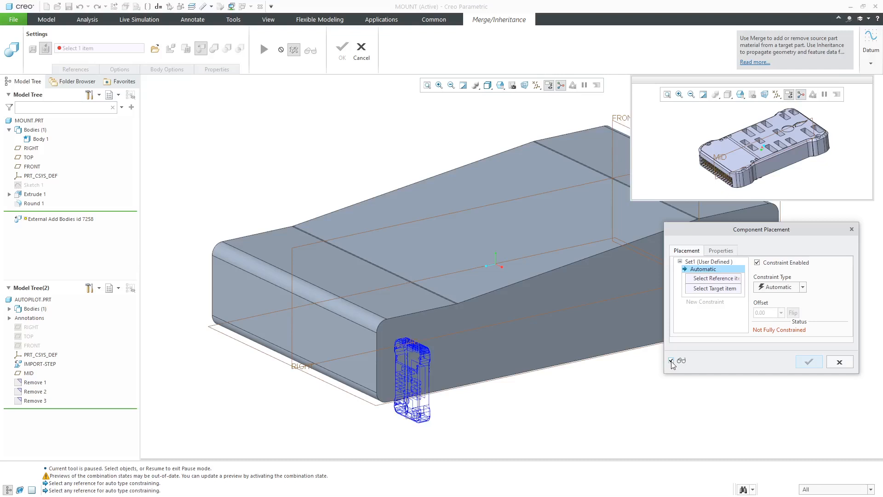
- Constrain the autopilot's flat underside to the mount's lower flat top face
{"action": "left_click", "coordinate": [343, 276]}
{"action": "middle_click_drag", "start_coordinate": [754, 175], "coordinate": [779, 153]}
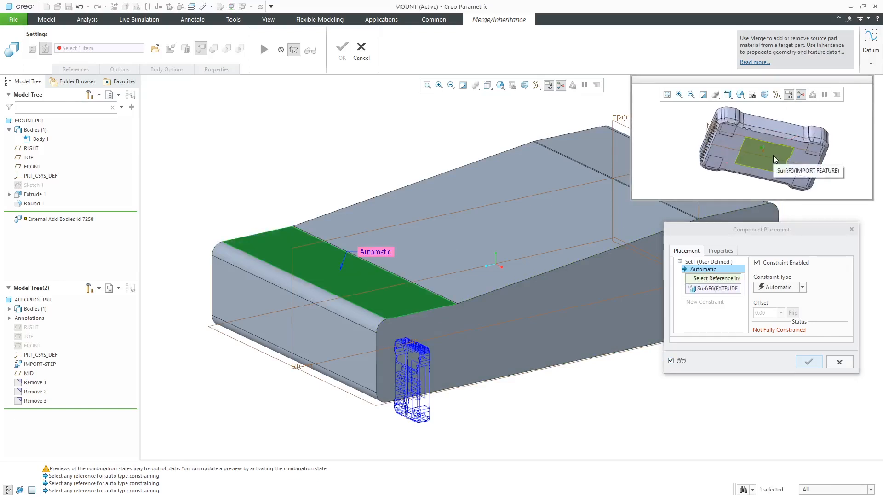
{"action": "left_click", "coordinate": [774, 155]}
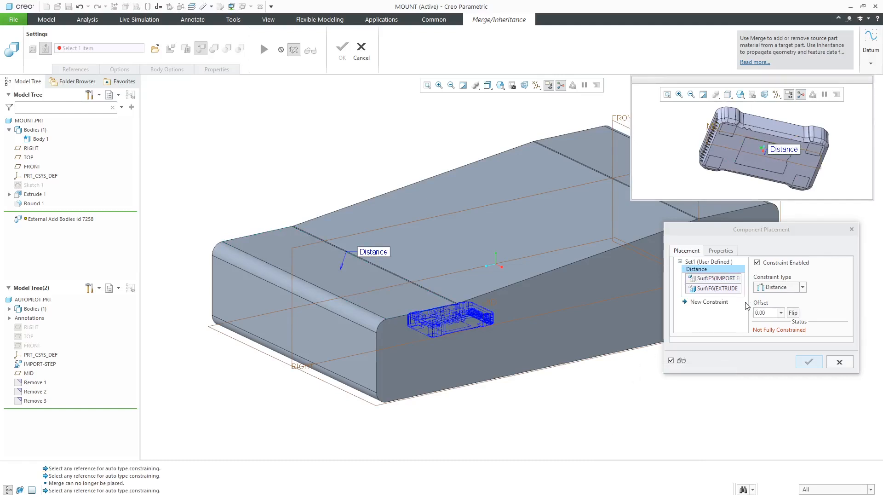
- Add a coincident constraint between the autopilot's MID plane and the mount's RIGHT plane, and flip its orientation
{"action": "left_click", "coordinate": [726, 302]}
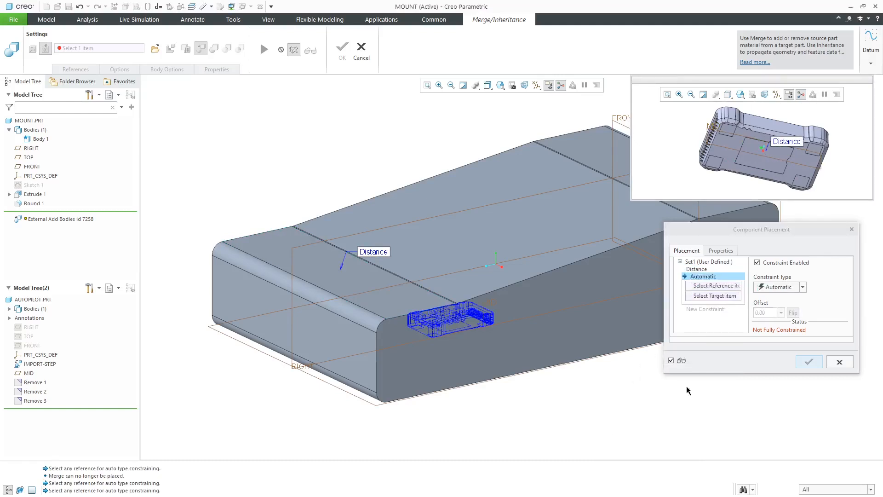
{"action": "left_click", "coordinate": [299, 366]}
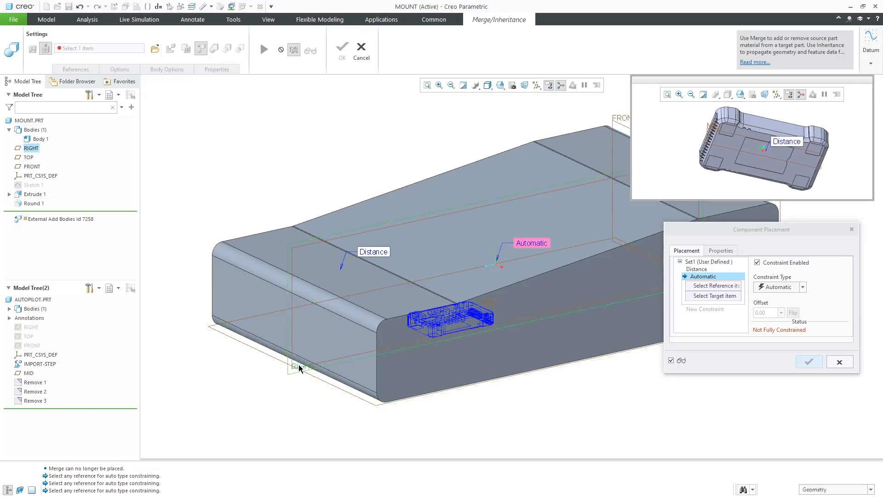
{"action": "left_click", "coordinate": [718, 145]}
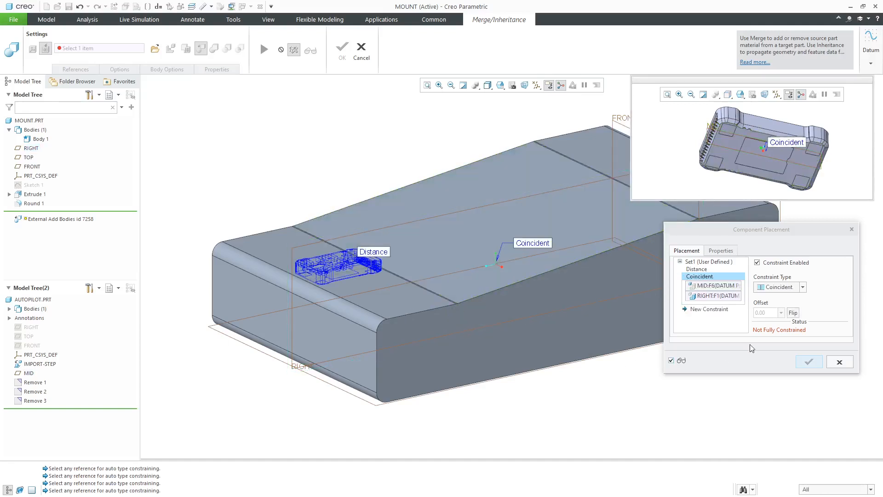
{"action": "left_click", "coordinate": [793, 313]}
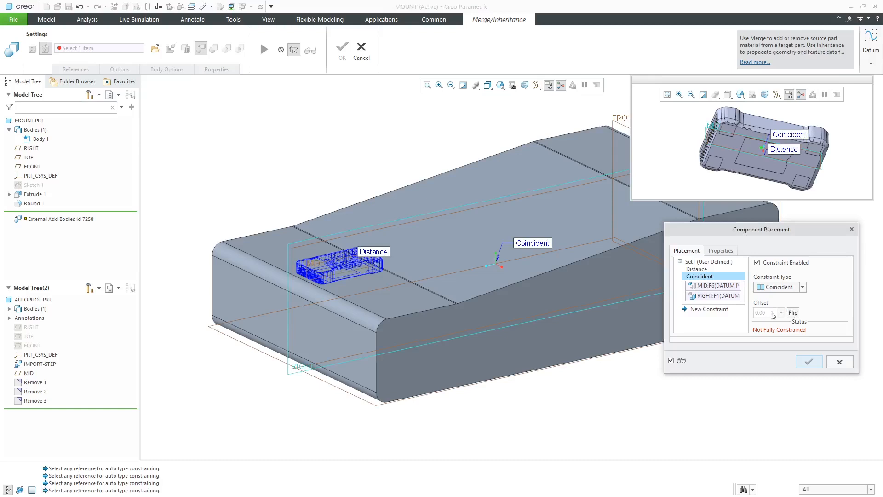
- Add a flipped Distance constraint between the autopilot's connector-end face and the mount's end face at the low side
{"action": "left_click", "coordinate": [728, 310]}
{"action": "left_click", "coordinate": [790, 290]}
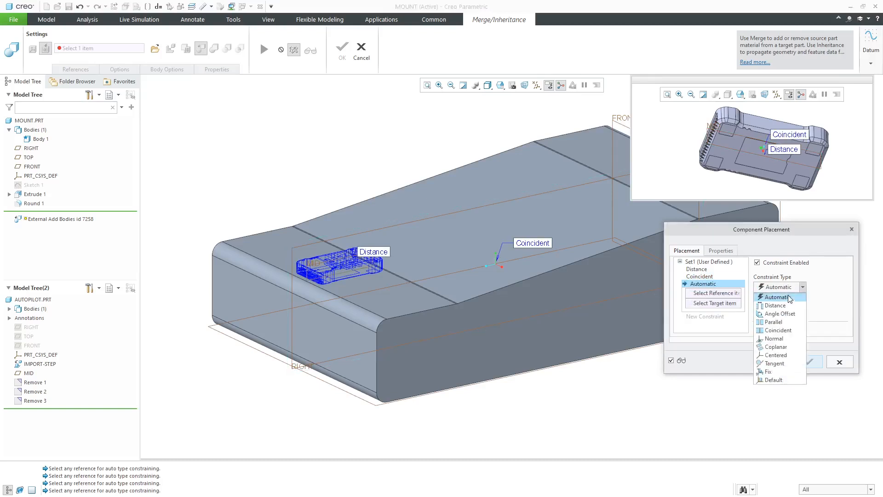
{"action": "left_click", "coordinate": [777, 304]}
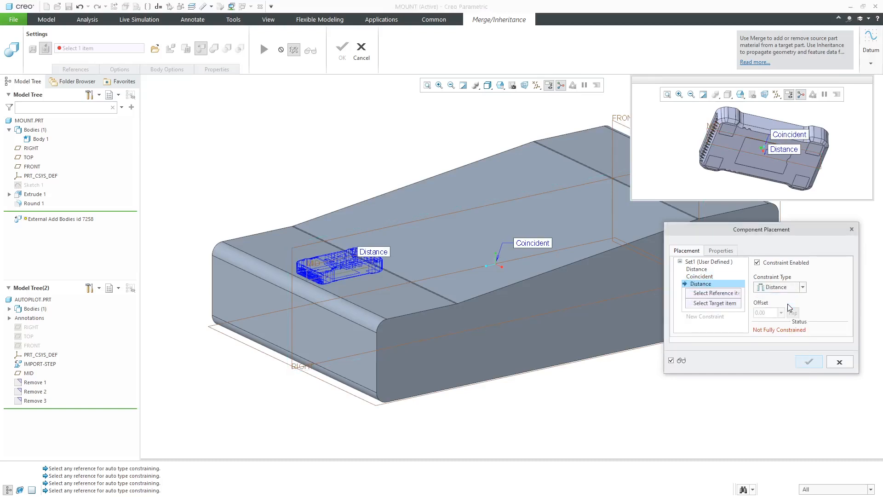
{"action": "left_click", "coordinate": [354, 346]}
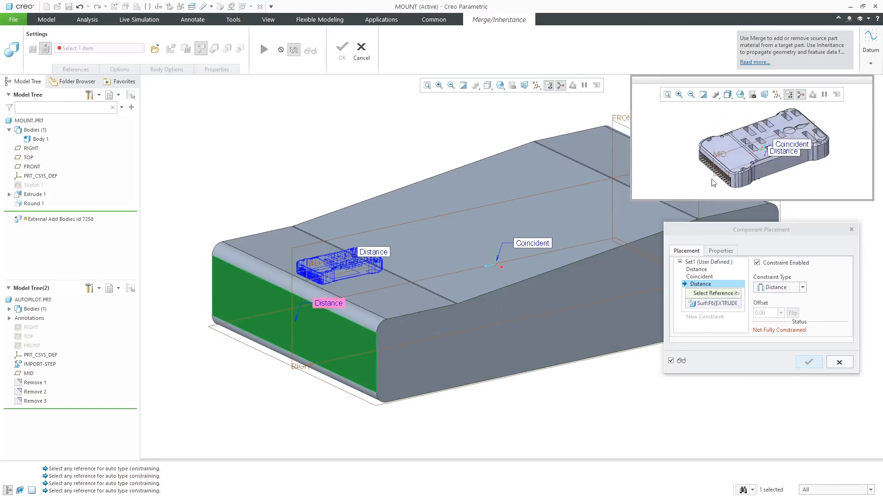
{"action": "scroll", "coordinate": [718, 166], "scroll_direction": "up", "scroll_amount": 5}
{"action": "left_click", "coordinate": [747, 146]}
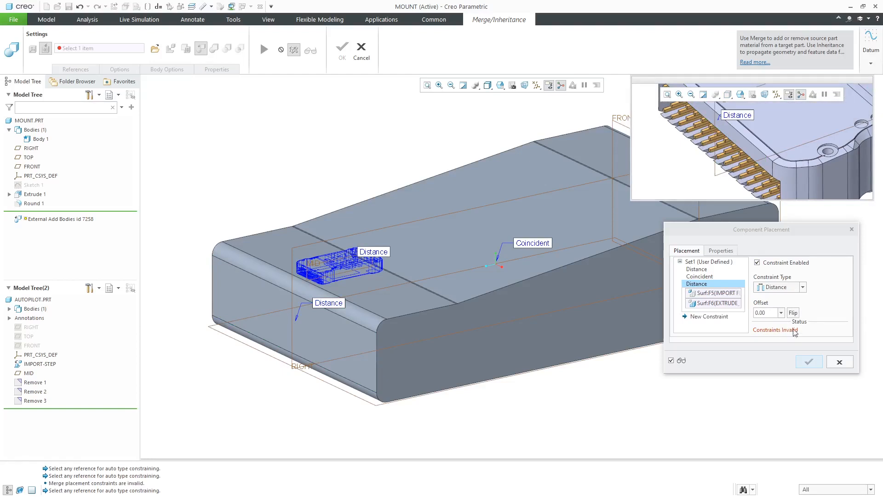
{"action": "left_click", "coordinate": [794, 313]}
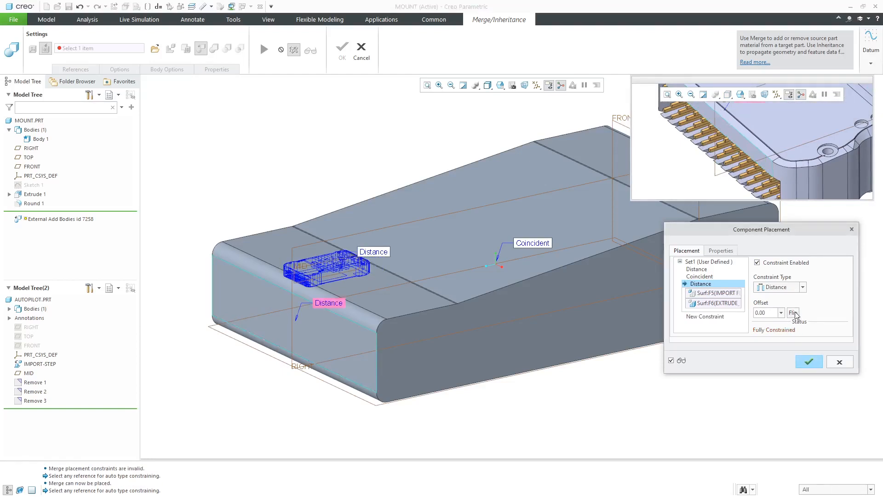
- Try an offset of 4 for the end-face Distance constraint
{"action": "double_click", "coordinate": [760, 313]}
{"action": "type", "text": "4"}
{"action": "key", "text": "Return"}
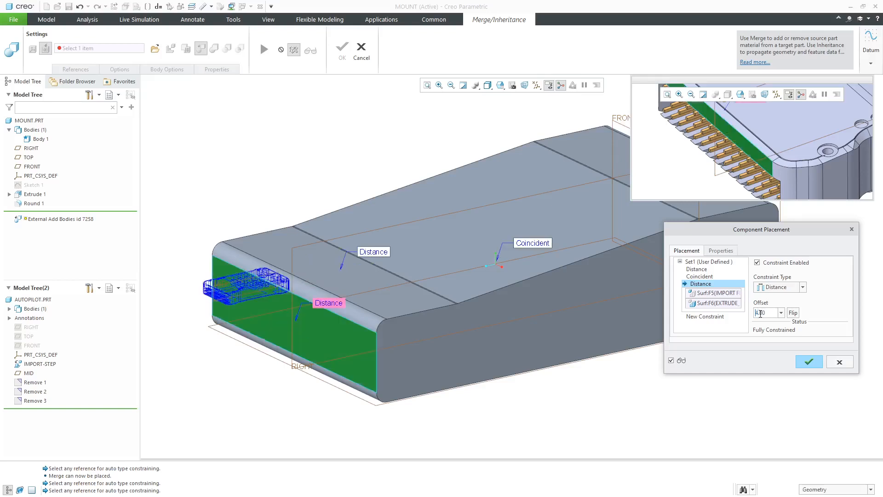
- Set the end-face distance offset to -4 and accept the autopilot's placement
{"action": "double_click", "coordinate": [759, 313]}
{"action": "type", "text": "-4"}
{"action": "key", "text": "Return"}
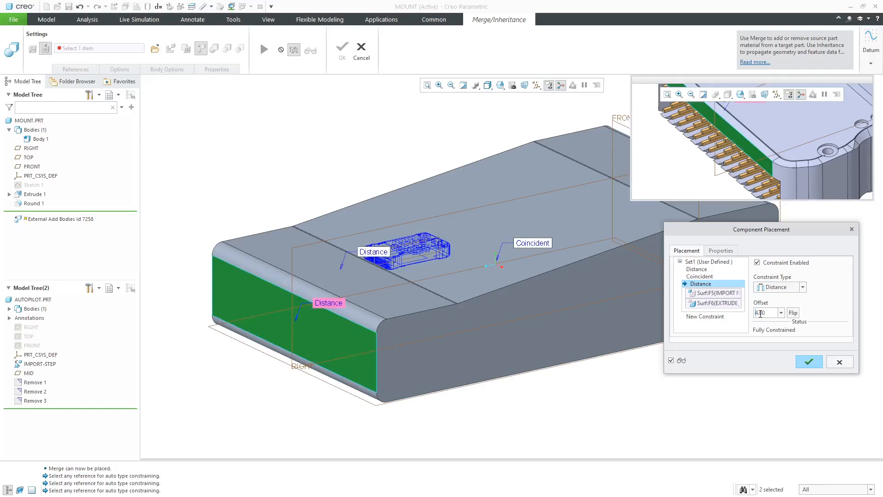
{"action": "left_click", "coordinate": [809, 361]}
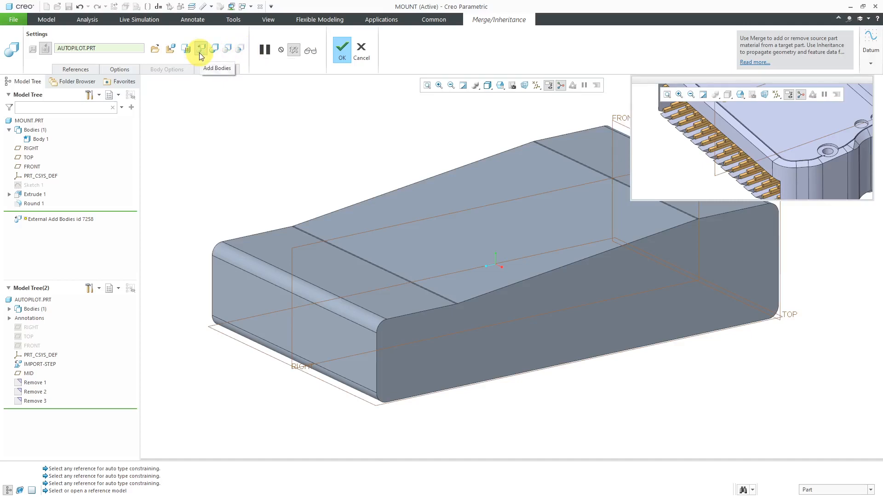
- Switch the autopilot feature's operation from adding bodies to merging geometry, and place the geometry in a new body
{"action": "left_click", "coordinate": [214, 52]}
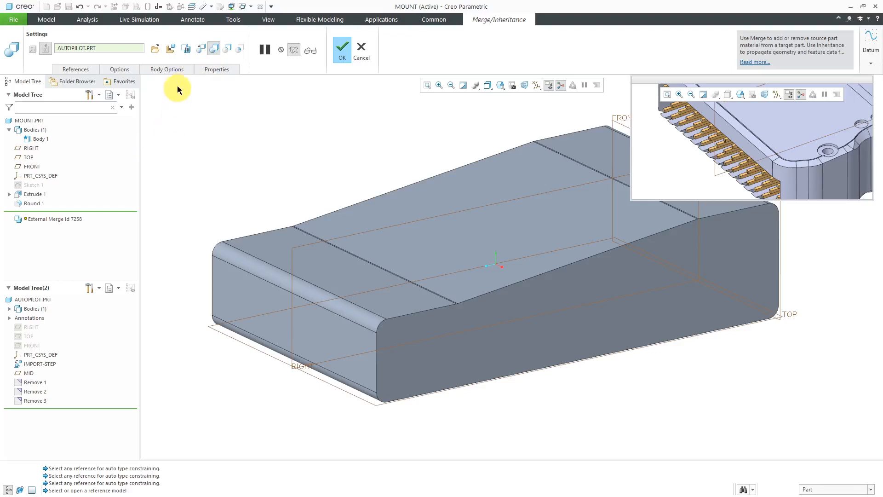
{"action": "left_click", "coordinate": [175, 71]}
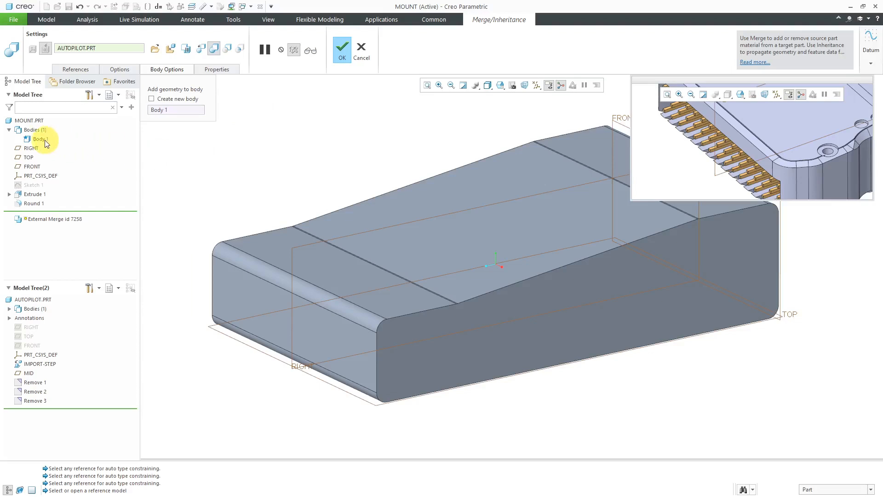
{"action": "left_click", "coordinate": [151, 99]}
- Name the merge feature MERGE-AUTOPILOT and complete it
{"action": "left_click", "coordinate": [217, 69]}
{"action": "double_click", "coordinate": [232, 92]}
{"action": "type", "text": "merg"}
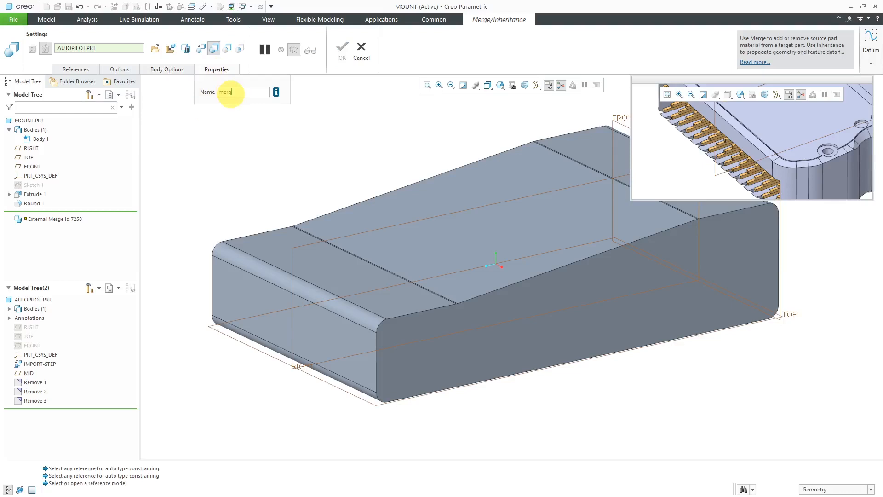
{"action": "type", "text": "e-autopilot"}
{"action": "left_click", "coordinate": [230, 93]}
{"action": "key", "text": "Return"}
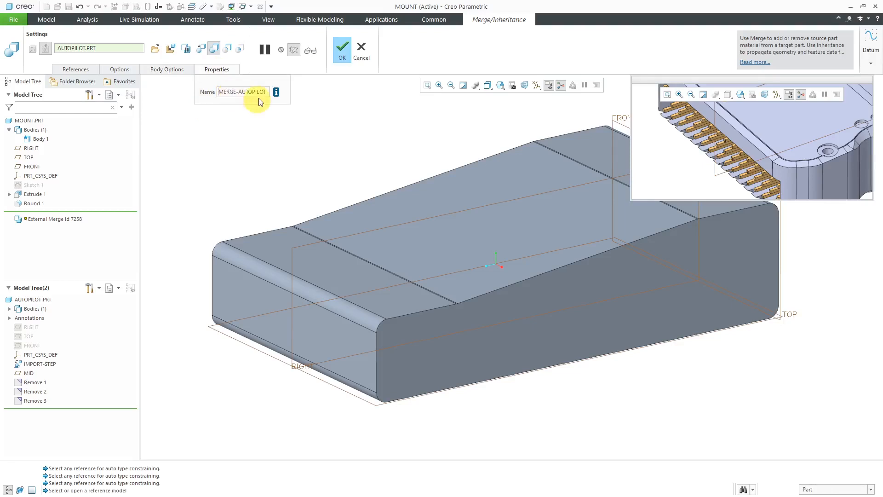
{"action": "left_click", "coordinate": [340, 50]}
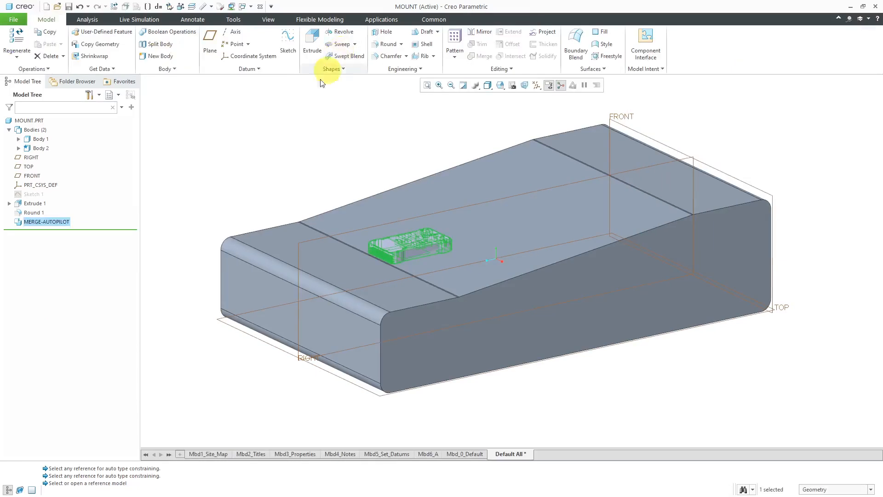
- Set Body 1 as the default body of the mount
{"action": "left_click", "coordinate": [293, 159]}
{"action": "scroll", "coordinate": [415, 267], "scroll_direction": "down", "scroll_amount": 3}
{"action": "scroll", "coordinate": [407, 259], "scroll_direction": "up", "scroll_amount": 2}
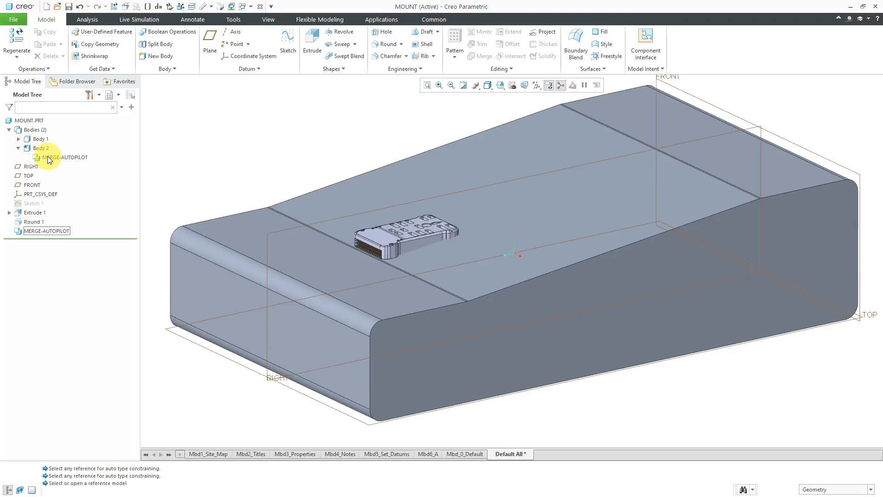
{"action": "left_click", "coordinate": [42, 140]}
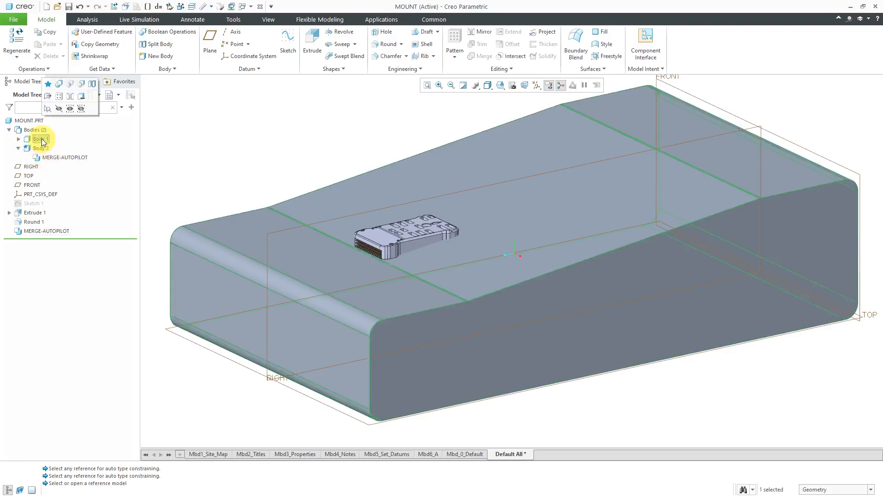
{"action": "left_click", "coordinate": [48, 84]}
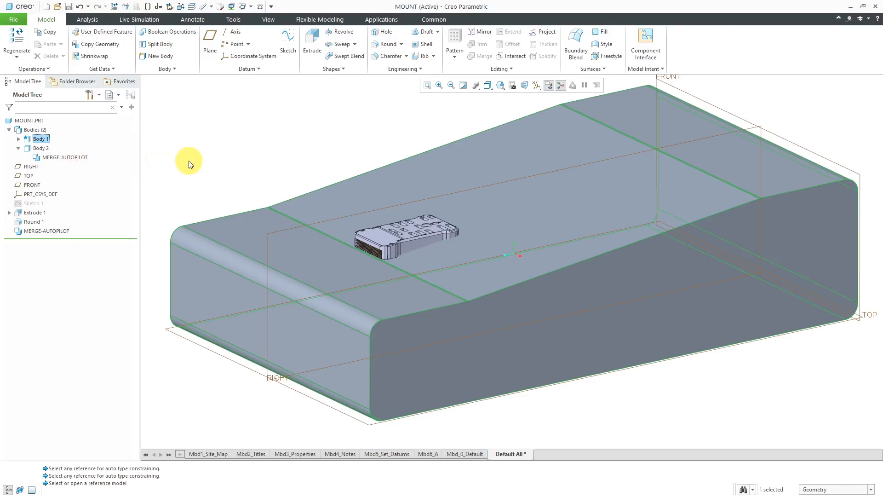
{"action": "left_click", "coordinate": [42, 150]}
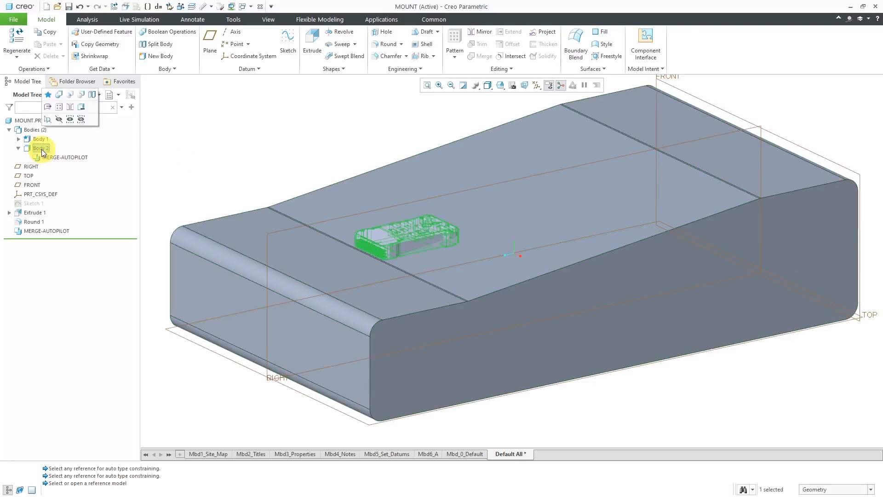
{"action": "right_click", "coordinate": [43, 151]}
{"action": "left_click", "coordinate": [65, 153]}
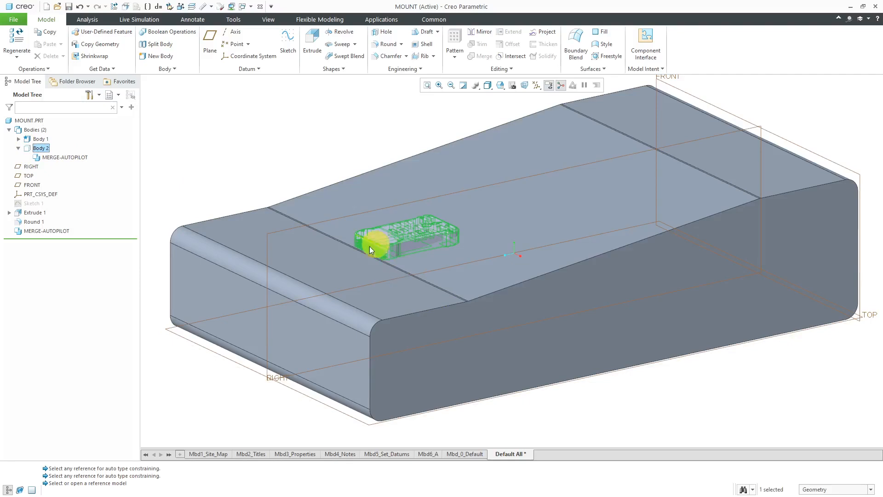
{"action": "left_click", "coordinate": [248, 164]}
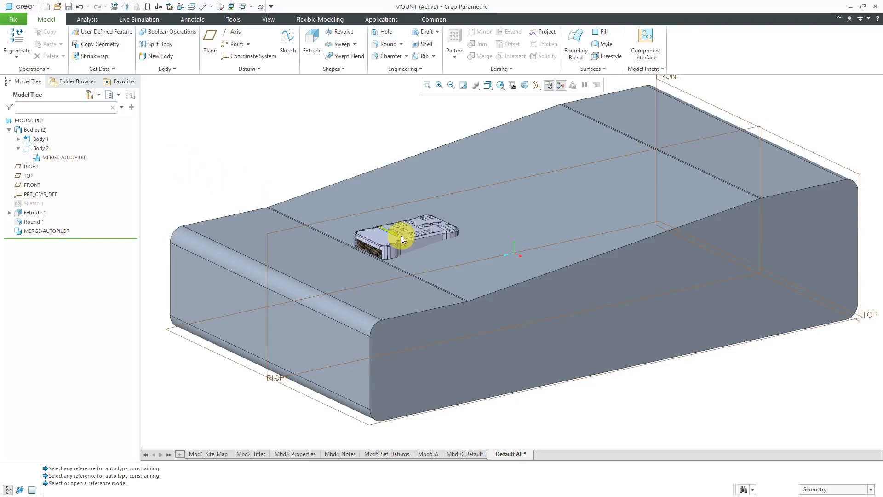
- Turn off the datum plane display and subtract Body 2 from Body 1 with a Boolean operation, keeping the modifying body
{"action": "left_click", "coordinate": [538, 87]}
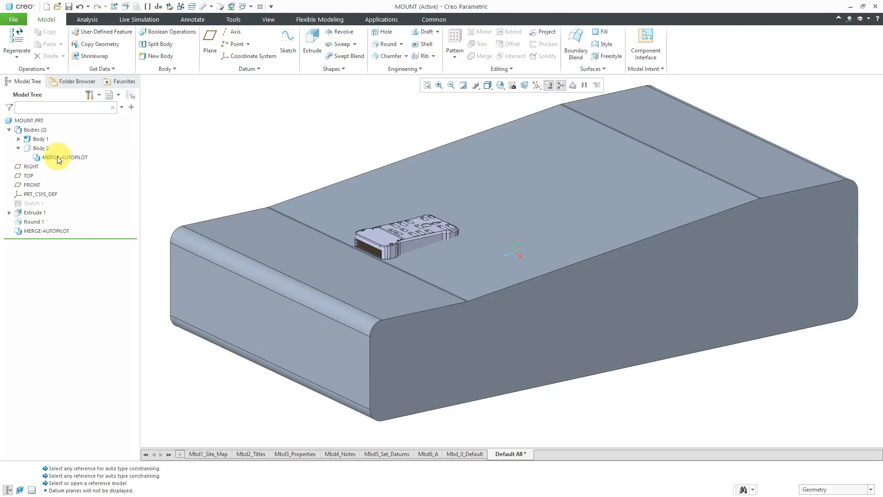
{"action": "left_click", "coordinate": [187, 31]}
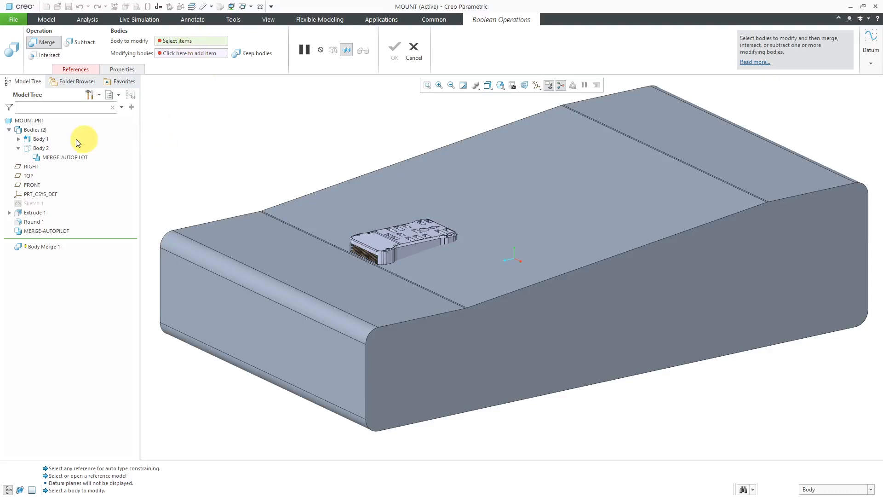
{"action": "left_click", "coordinate": [40, 139]}
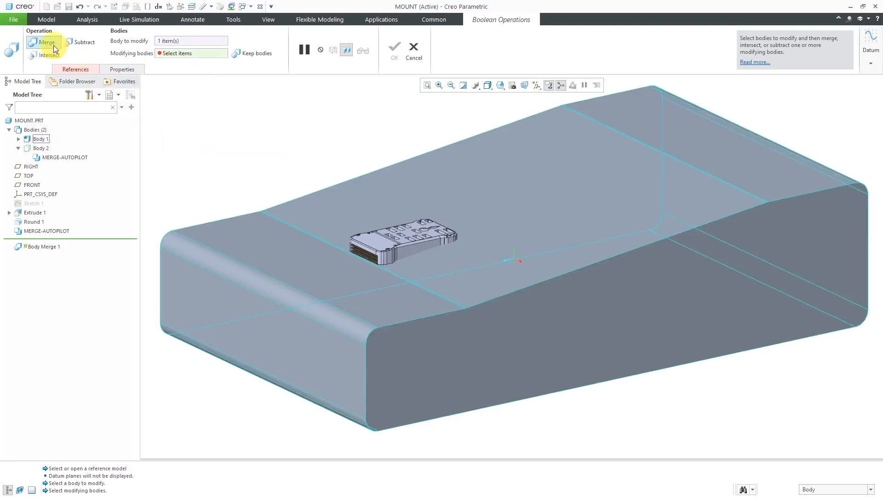
{"action": "left_click", "coordinate": [84, 43]}
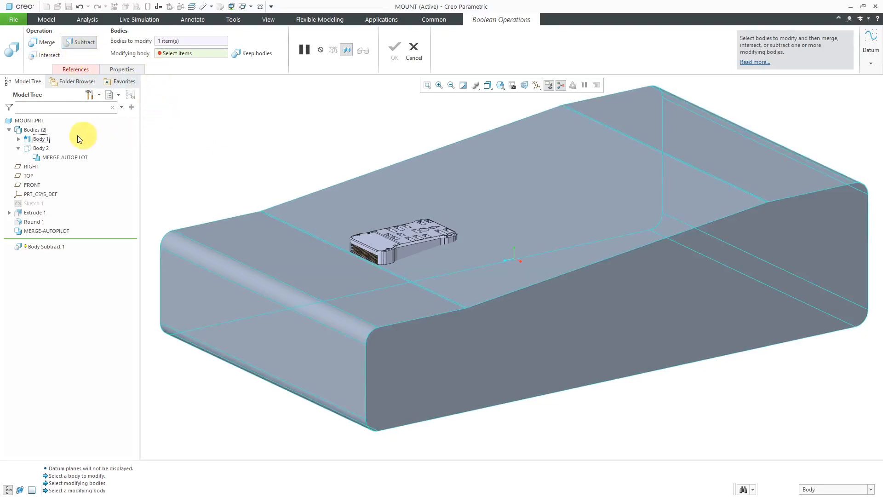
{"action": "left_click", "coordinate": [41, 148]}
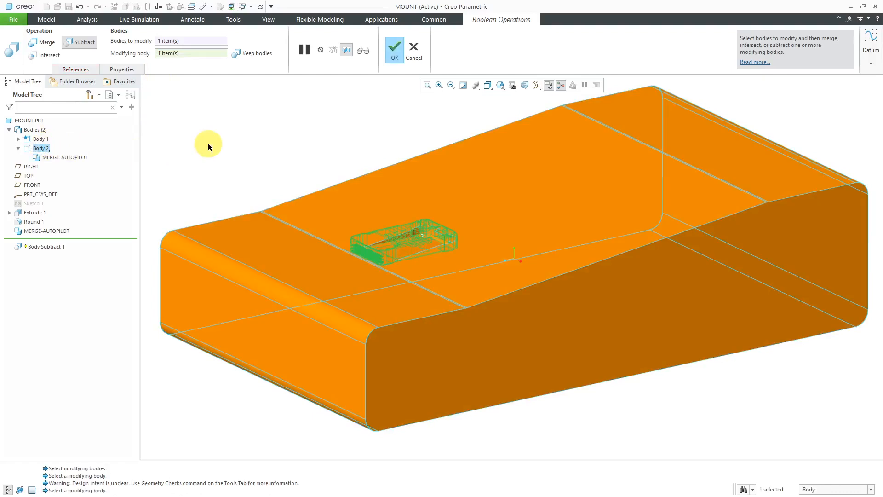
{"action": "middle_click_drag", "start_coordinate": [387, 250], "coordinate": [443, 260]}
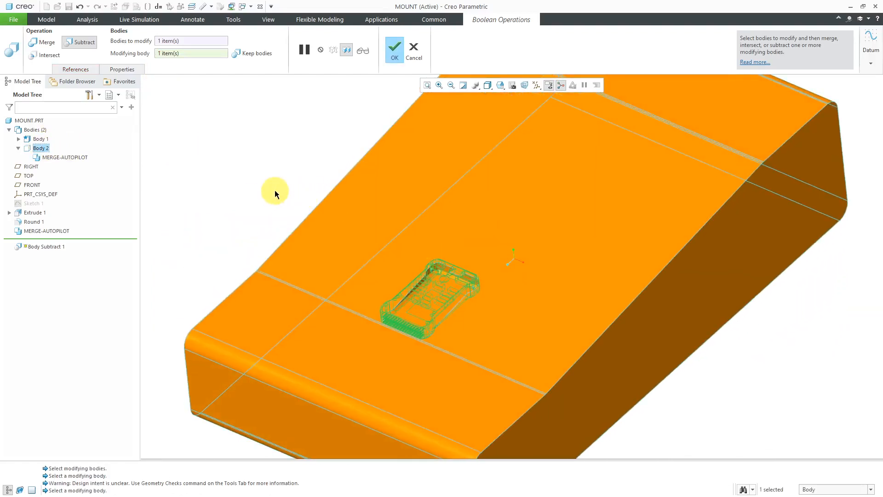
{"action": "left_click", "coordinate": [256, 54]}
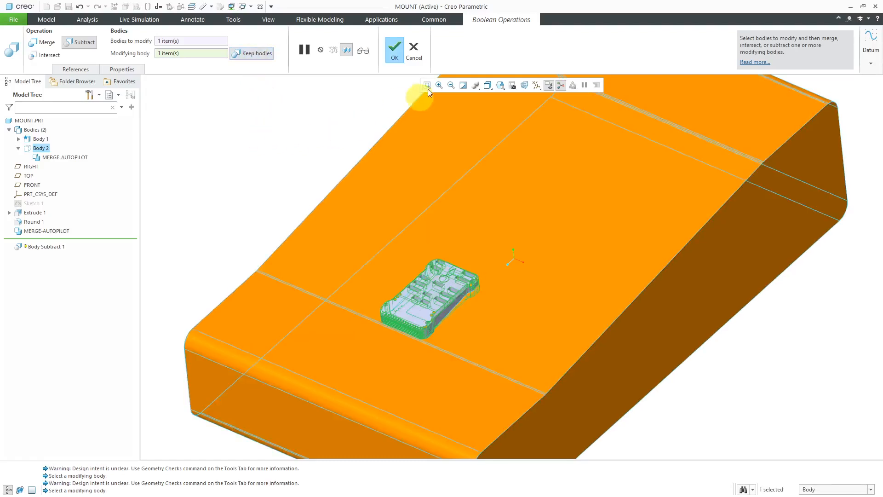
{"action": "left_click", "coordinate": [397, 54]}
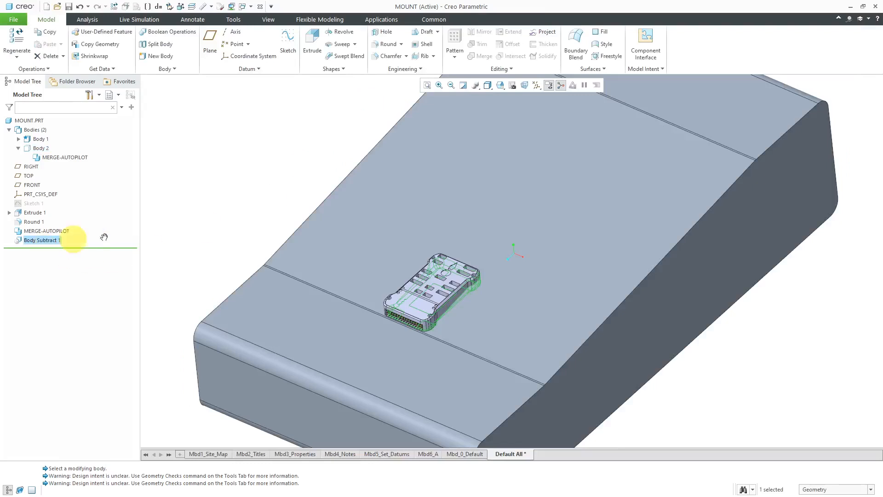
{"action": "left_click", "coordinate": [189, 206]}
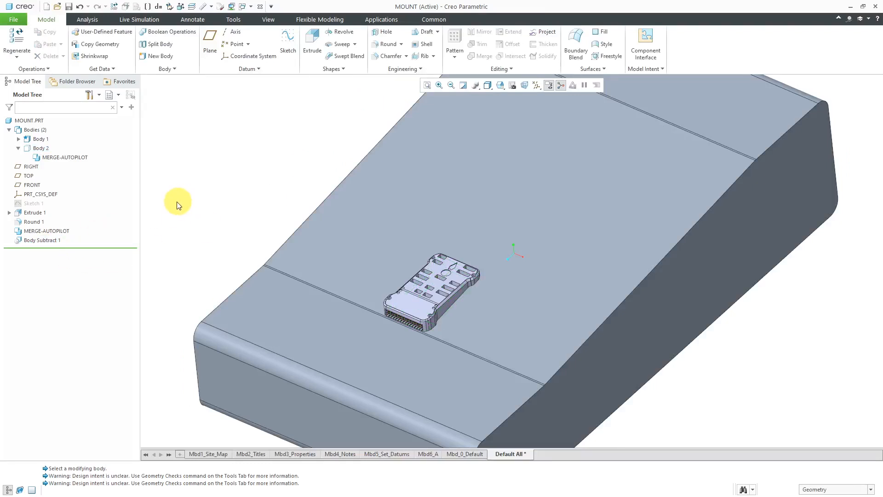
- Hide Body 2 and inspect the pocket cut into the mount's sloped face
{"action": "left_click", "coordinate": [31, 147]}
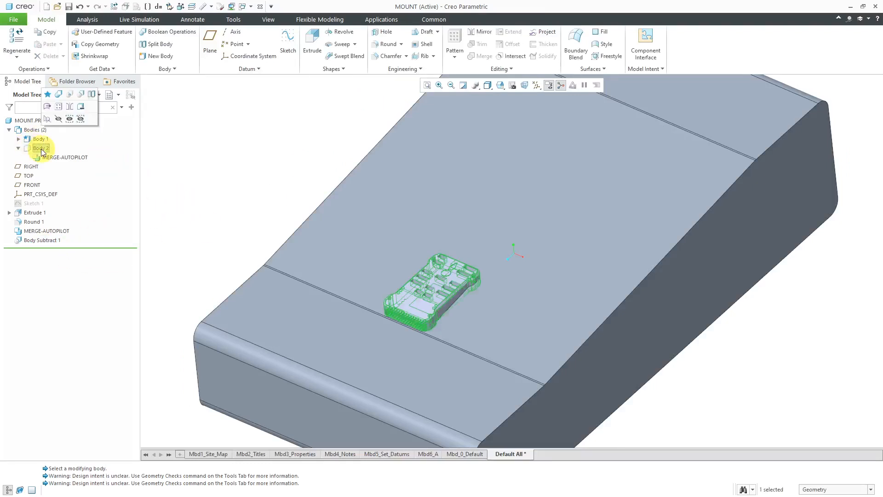
{"action": "left_click", "coordinate": [56, 120]}
{"action": "middle_click_drag", "start_coordinate": [291, 177], "coordinate": [359, 163]}
{"action": "scroll", "coordinate": [394, 300], "scroll_direction": "up", "scroll_amount": 8}
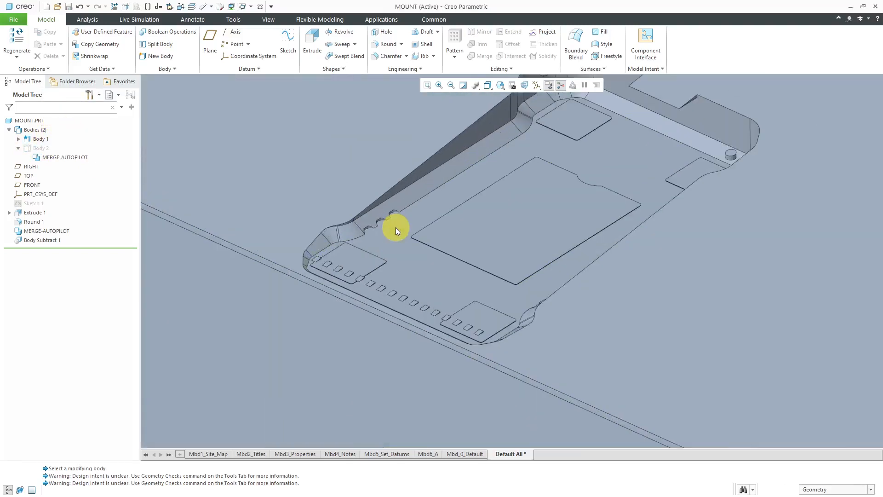
{"action": "scroll", "coordinate": [411, 263], "scroll_direction": "down", "scroll_amount": 5}
{"action": "mouse_move", "coordinate": [515, 213]}
{"action": "middle_mouse_down"}
{"action": "mouse_move", "coordinate": [505, 217]}
{"action": "mouse_move", "coordinate": [513, 217]}
{"action": "middle_mouse_up"}
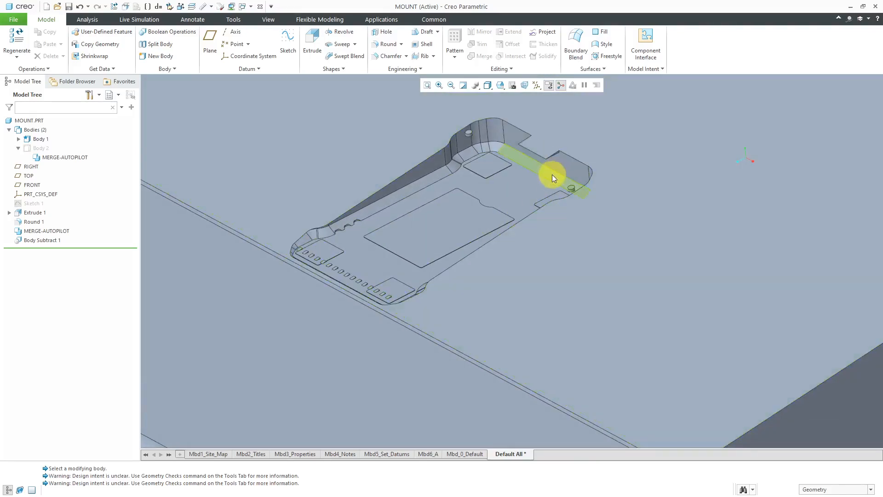
{"action": "scroll", "coordinate": [577, 186], "scroll_direction": "down", "scroll_amount": 1}
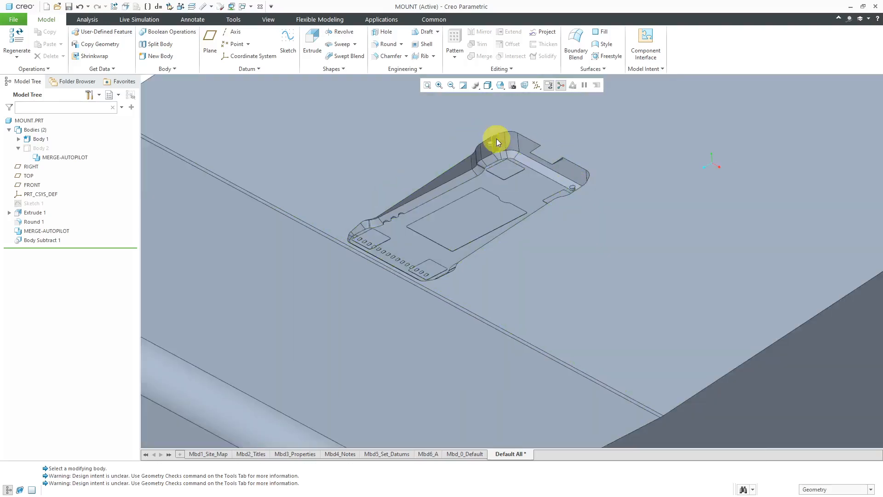
- Remove the small cylindrical boss by the pocket's far-corner side wall, selecting its surfaces as a boss shape in Flexible Modeling
{"action": "scroll", "coordinate": [492, 141], "scroll_direction": "up", "scroll_amount": 6}
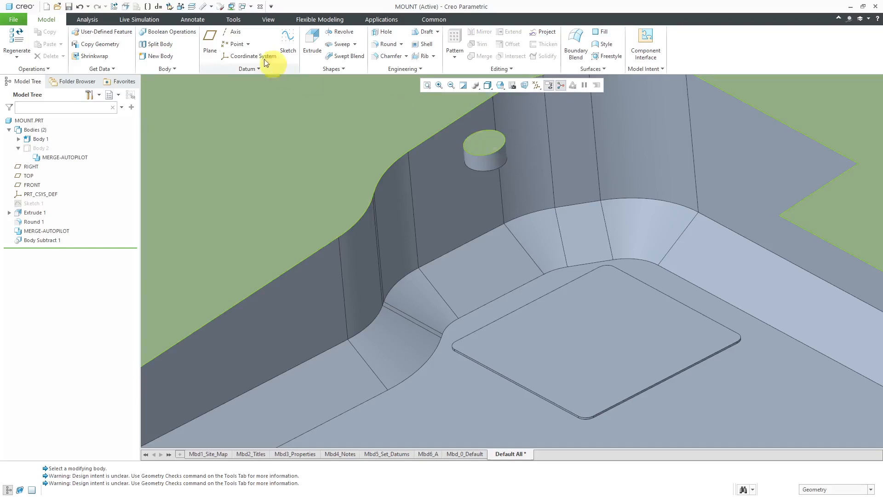
{"action": "left_click", "coordinate": [307, 20]}
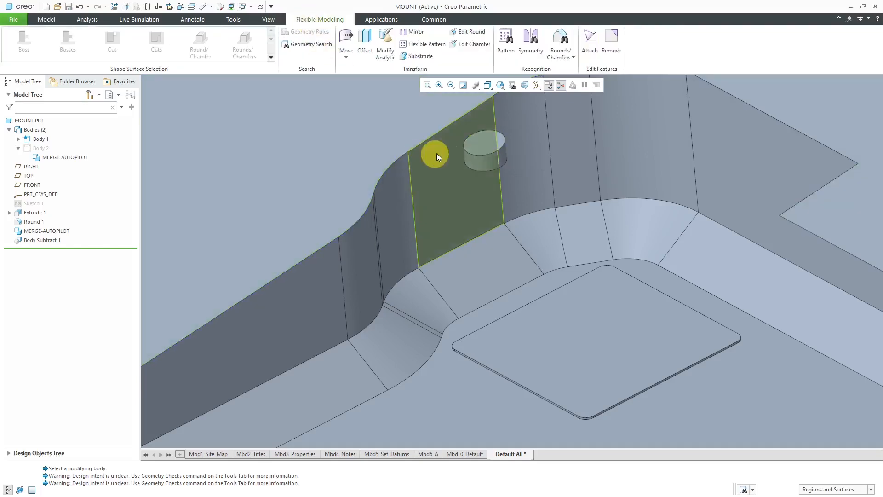
{"action": "left_click", "coordinate": [482, 148]}
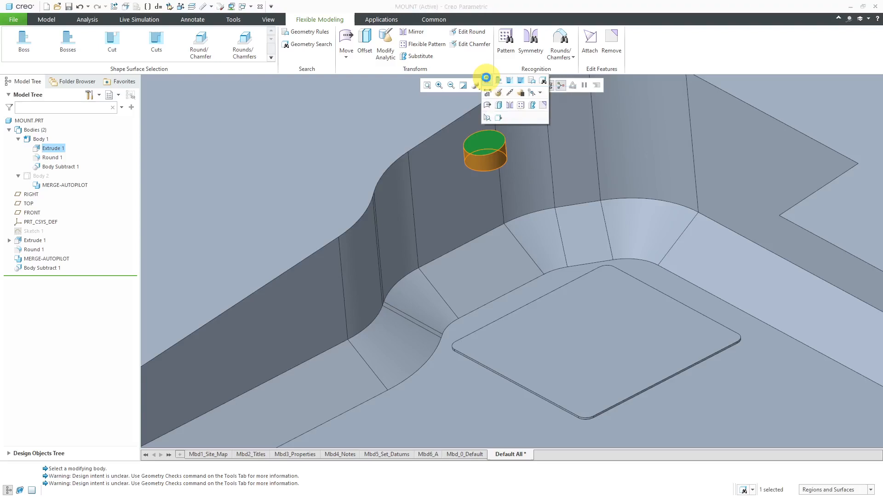
{"action": "left_click", "coordinate": [488, 81]}
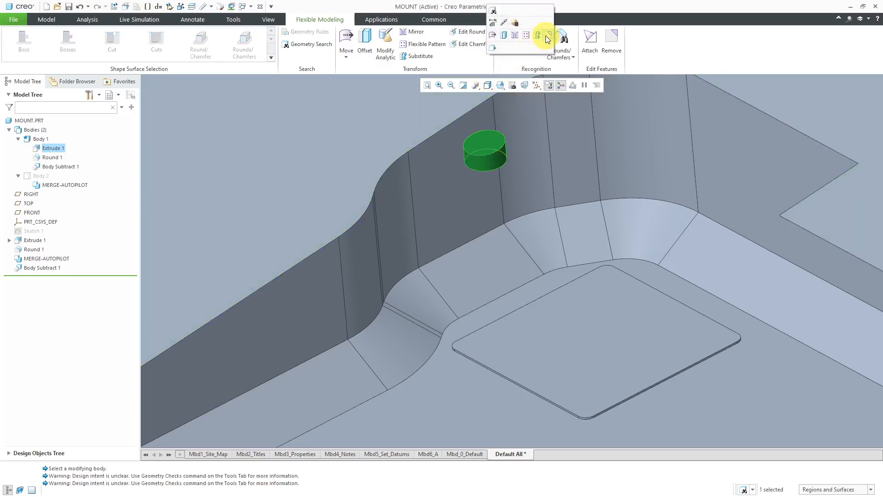
{"action": "left_click", "coordinate": [547, 35]}
{"action": "scroll", "coordinate": [593, 198], "scroll_direction": "down", "scroll_amount": 3}
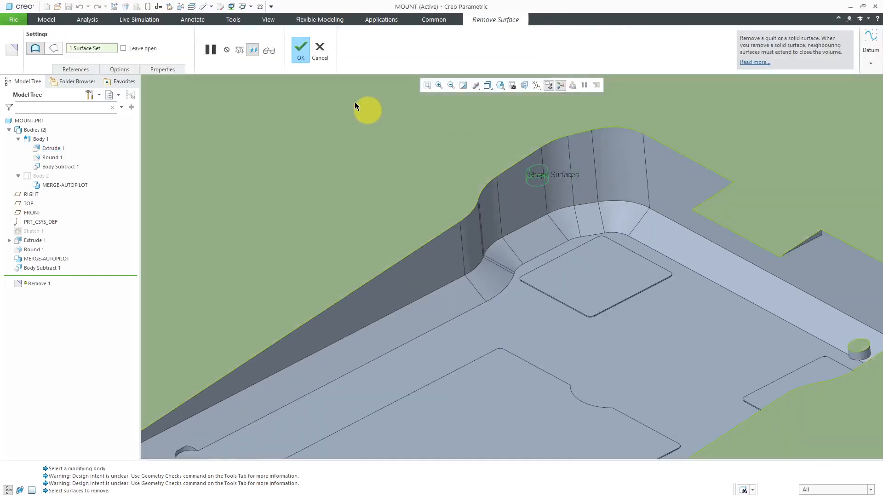
{"action": "left_click", "coordinate": [300, 51]}
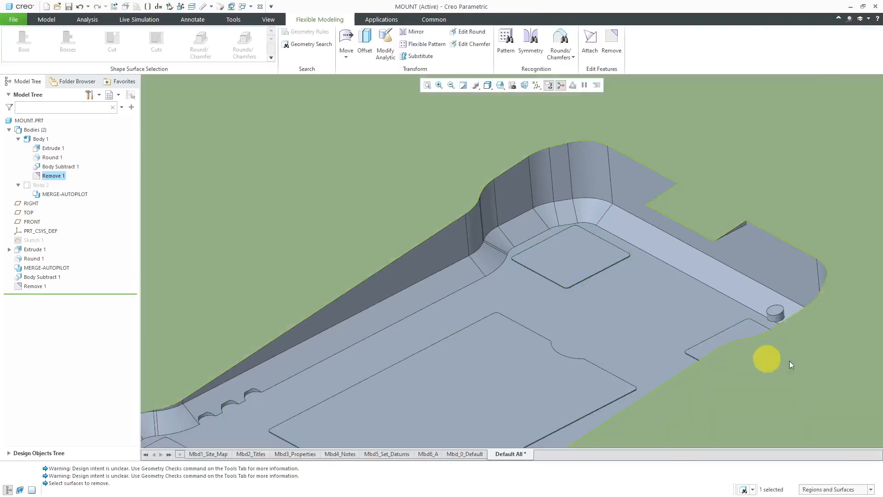
- Remove the remaining small cylindrical boss at the pocket's opposite far corner, selecting its surfaces as a boss shape
{"action": "scroll", "coordinate": [789, 349], "scroll_direction": "up", "scroll_amount": 3}
{"action": "left_click", "coordinate": [757, 281]}
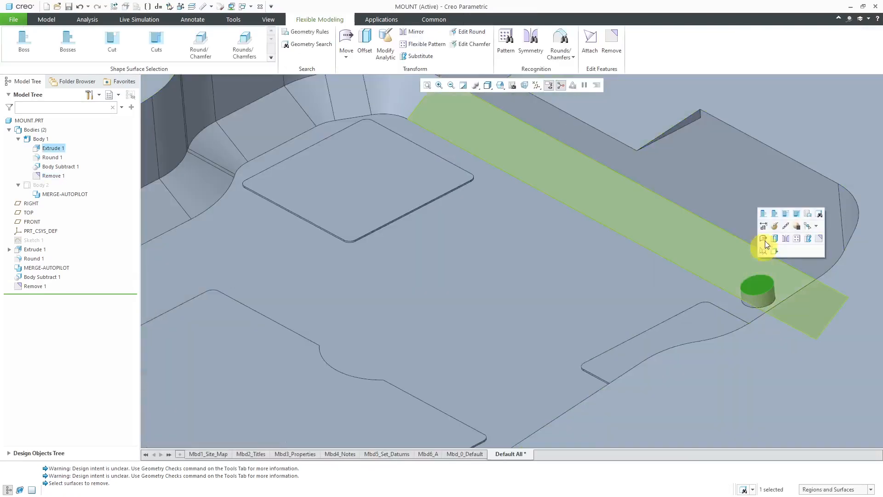
{"action": "left_click", "coordinate": [767, 214]}
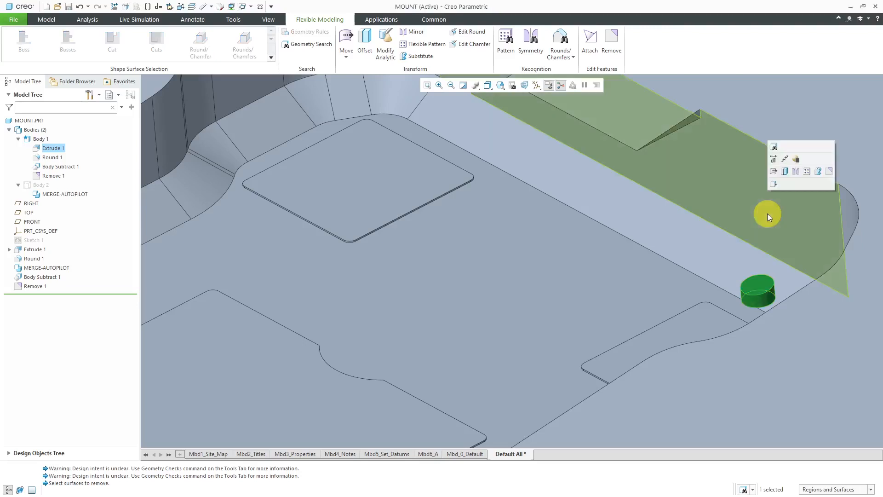
{"action": "left_click", "coordinate": [828, 173]}
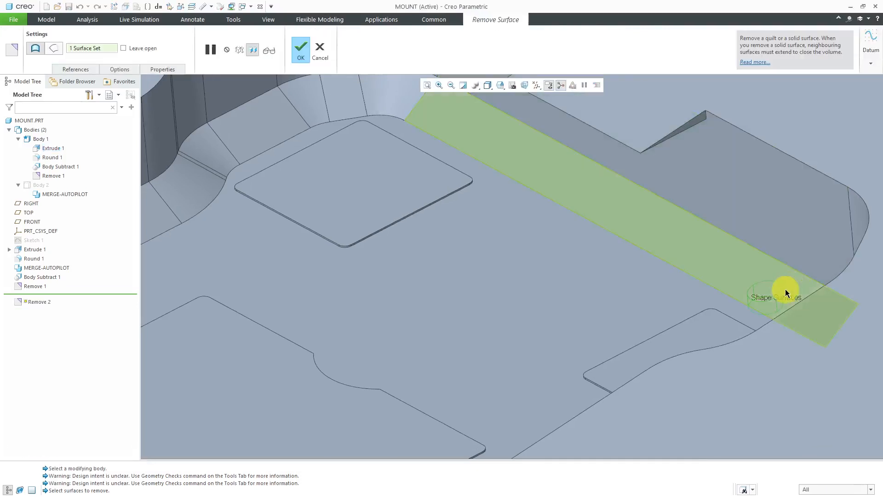
{"action": "scroll", "coordinate": [785, 289], "scroll_direction": "down", "scroll_amount": 6}
{"action": "scroll", "coordinate": [637, 216], "scroll_direction": "down", "scroll_amount": 3}
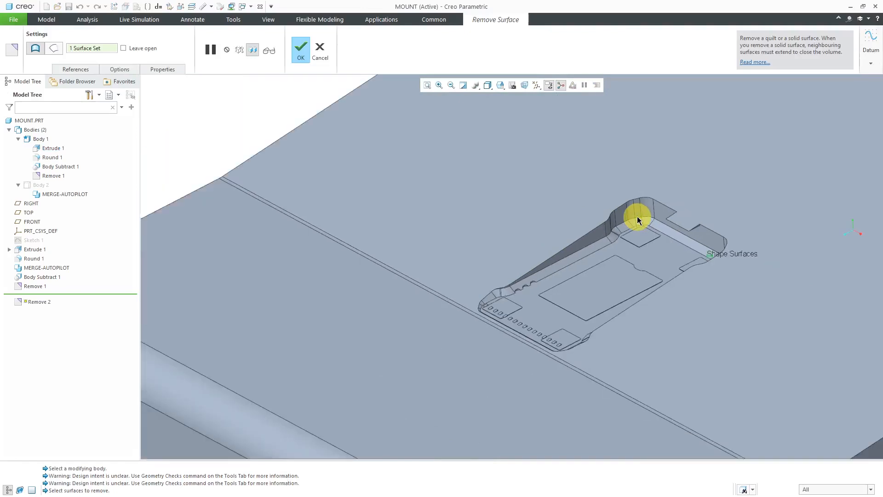
{"action": "left_click", "coordinate": [302, 50]}
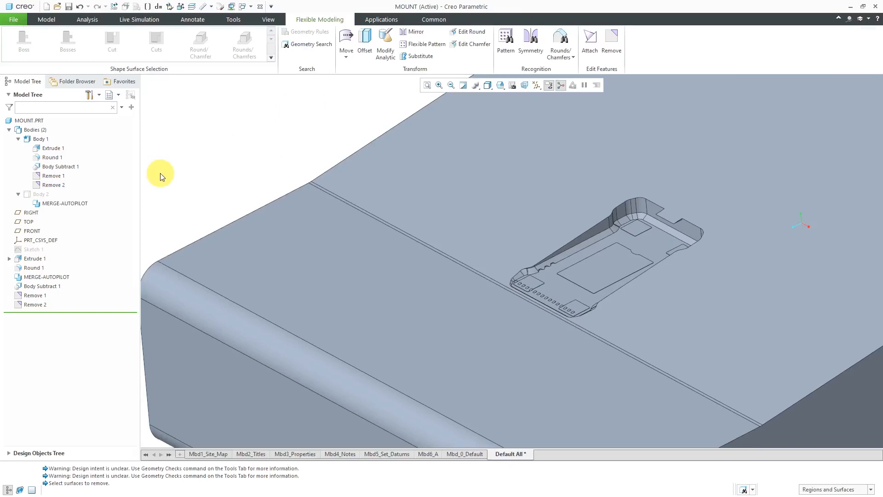
- Show Body 2 to check how the autopilot sits in the pocket, and hide it again
{"action": "left_click", "coordinate": [45, 194]}
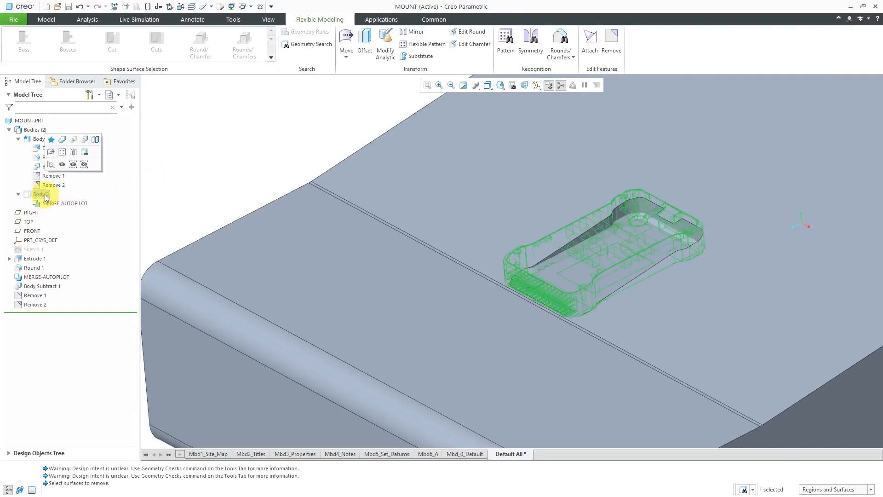
{"action": "left_click", "coordinate": [65, 164]}
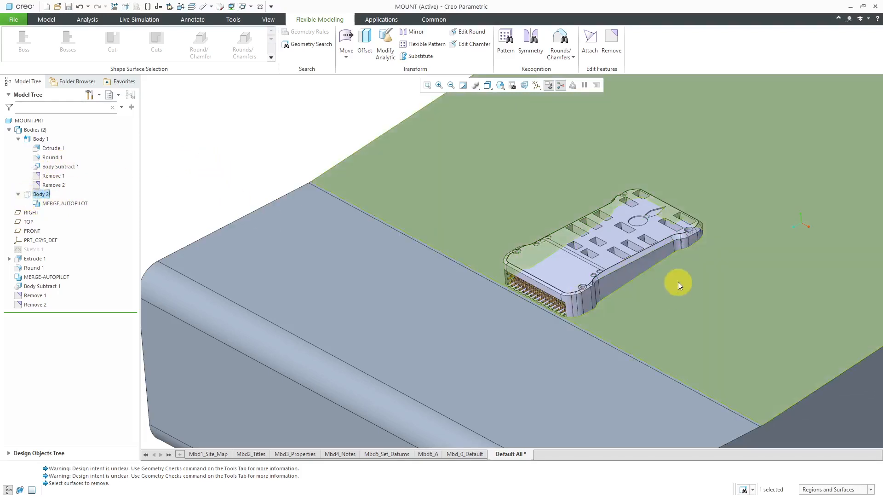
{"action": "double_click", "coordinate": [40, 194]}
{"action": "left_click", "coordinate": [59, 166]}
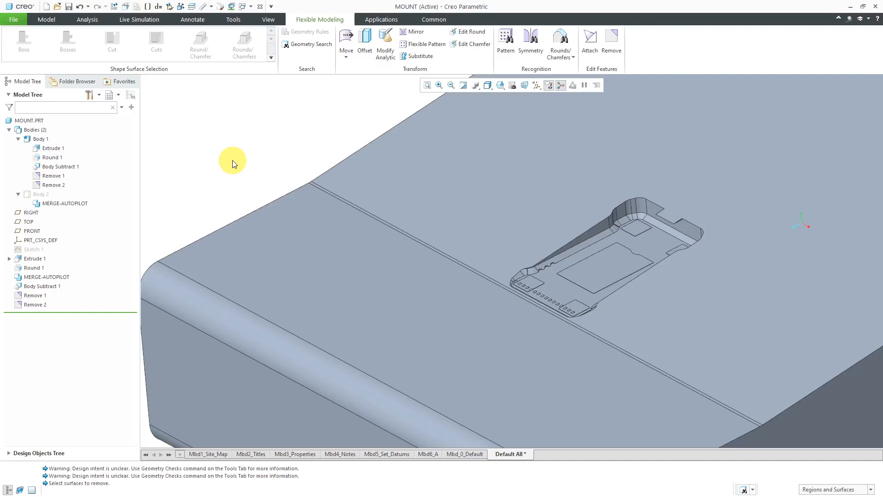
{"action": "left_click", "coordinate": [47, 20]}
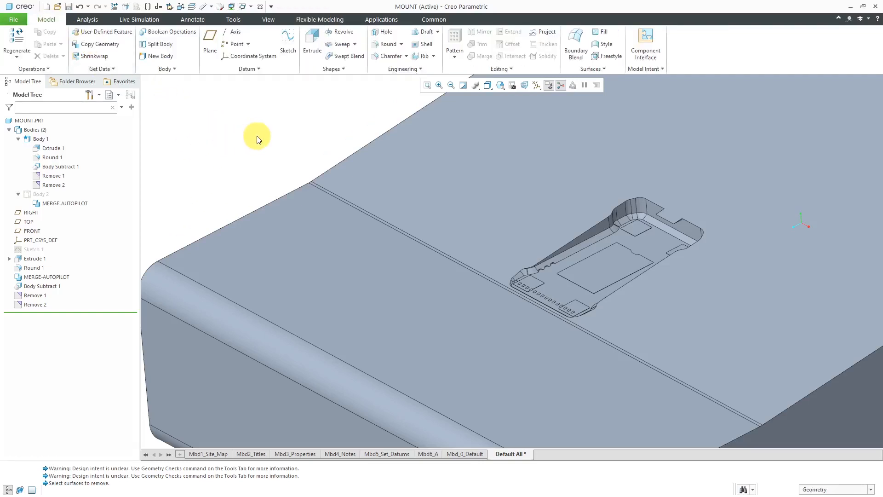